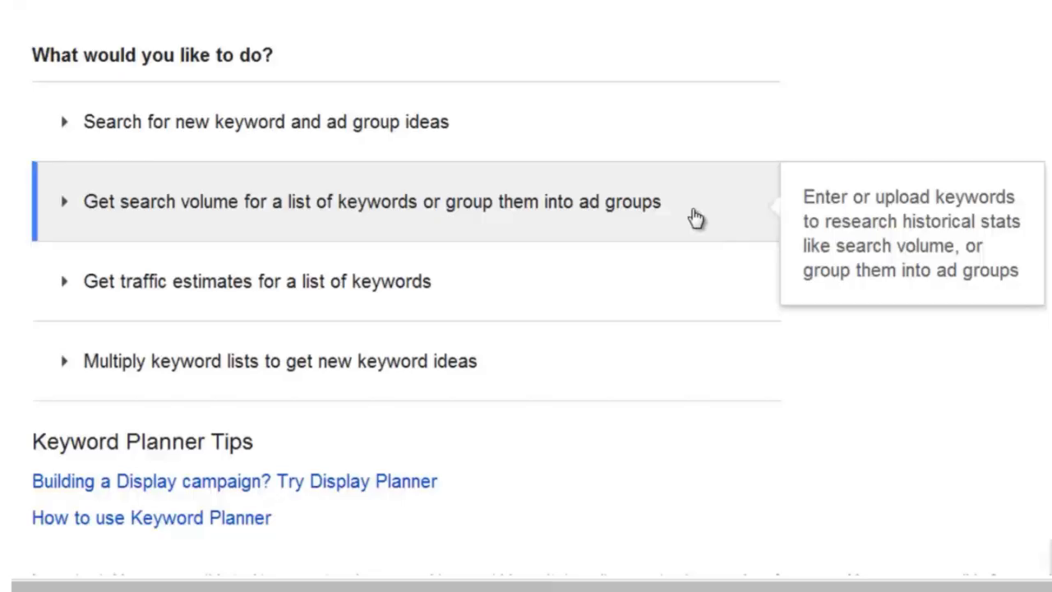
Expand the option for getting search volume for a list of keywords and activate its keyword entry box.
click(695, 217)
scroll(428, 181, down, 2)
click(419, 177)
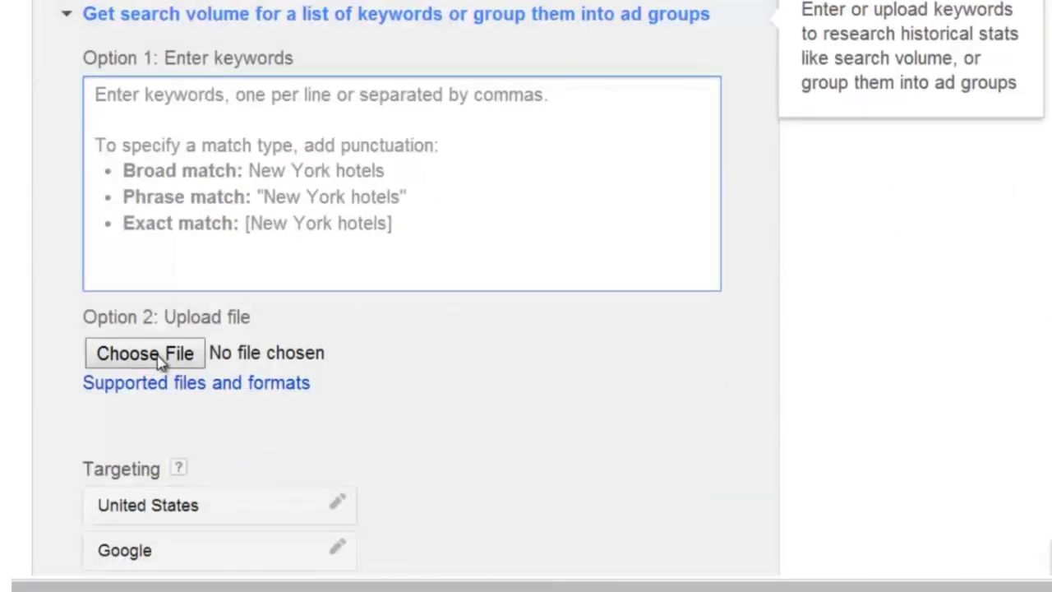
scroll(160, 362, up, 1)
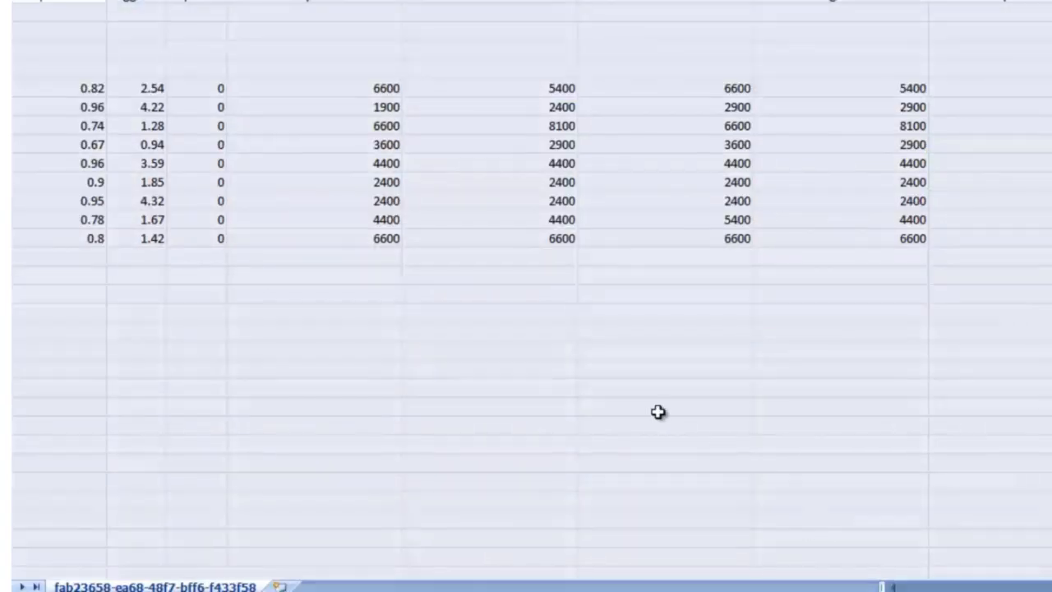
Switch to the keyword spreadsheet and widen the keyword column so the full dog training phrases fit.
drag(1048, 589, 943, 589)
click(382, 315)
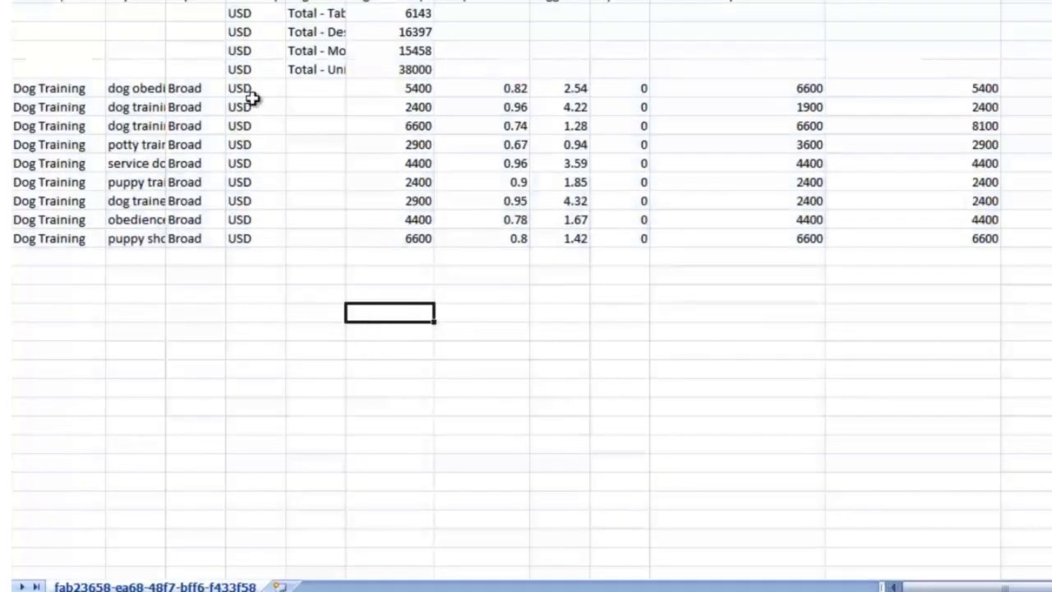
drag(166, 0, 298, 0)
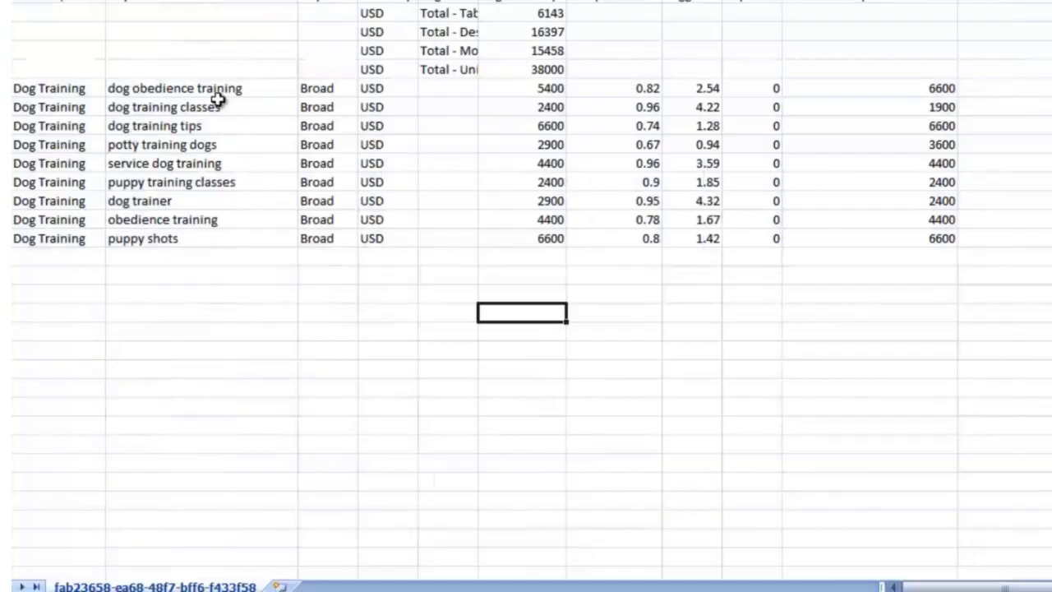
Copy the nine keywords from dog obedience training to puppy shots into Keyword Planner's keyword box, without a trailing empty line.
drag(222, 92, 209, 244)
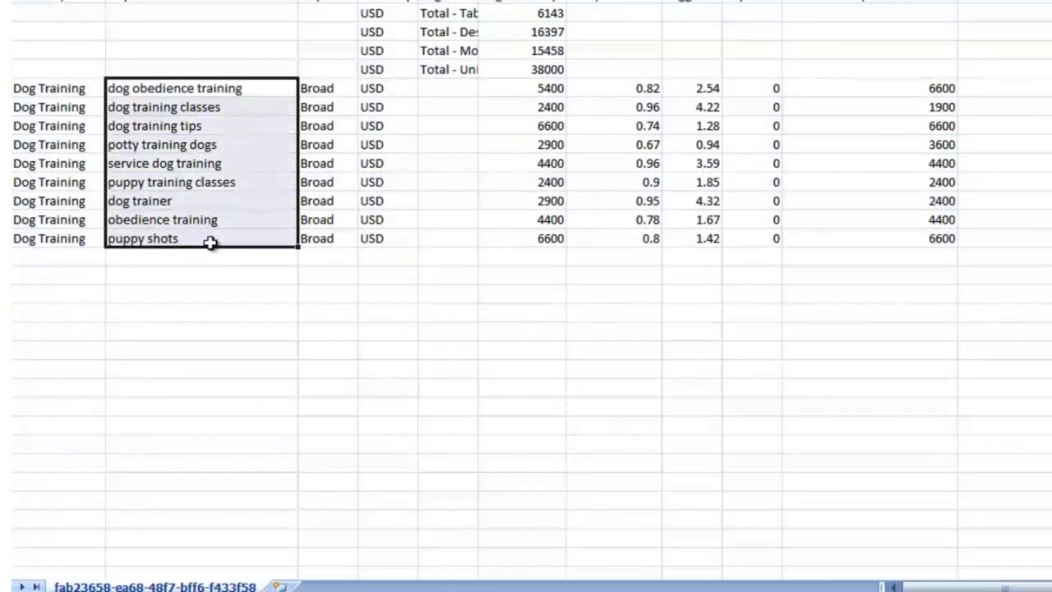
click(403, 494)
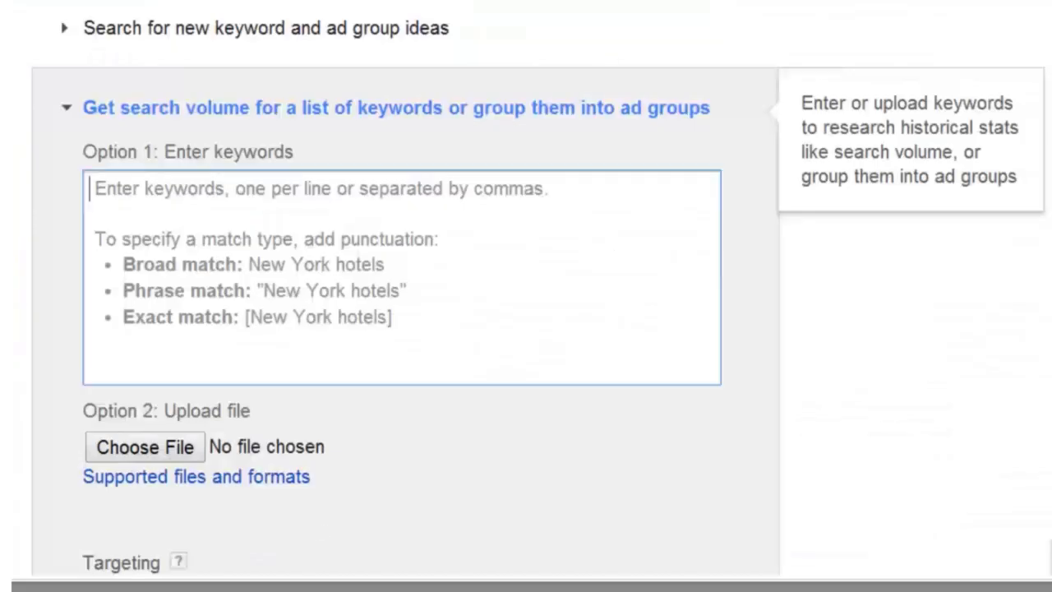
key(alt+Tab)
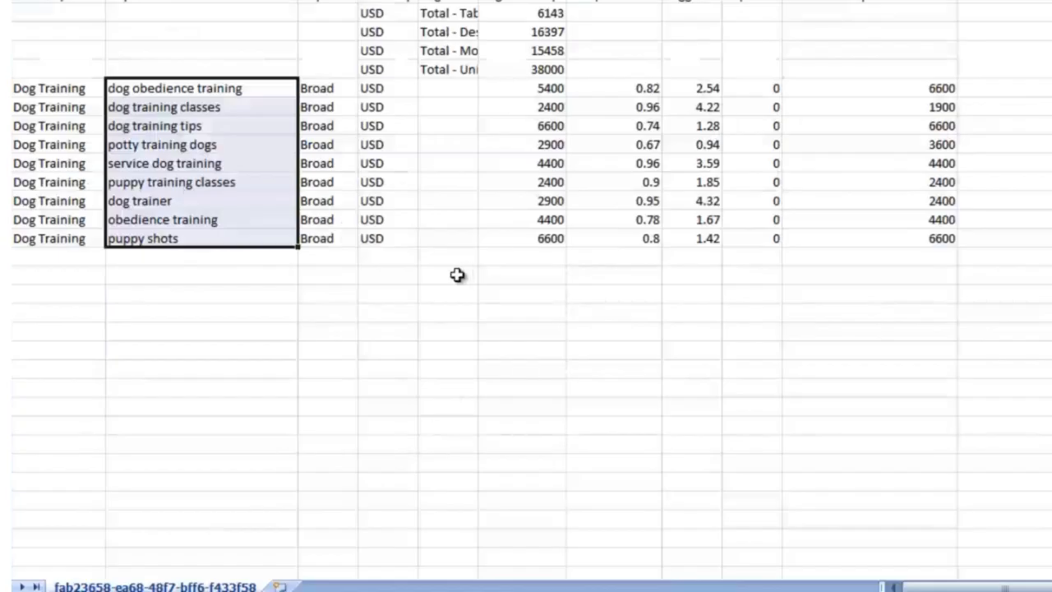
key(ctrl+c)
key(alt+Tab)
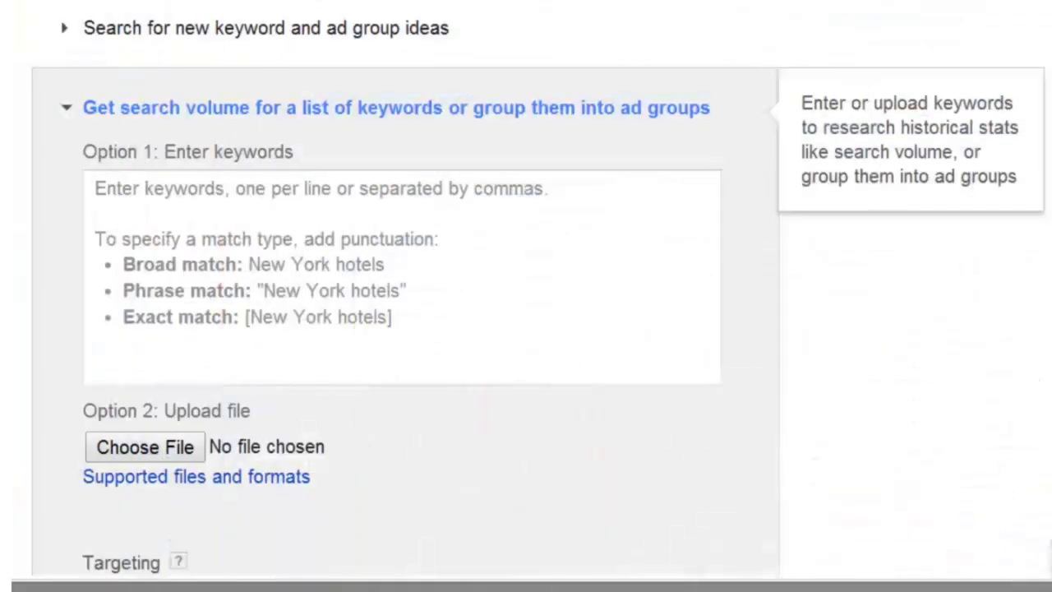
click(277, 247)
key(ctrl+v)
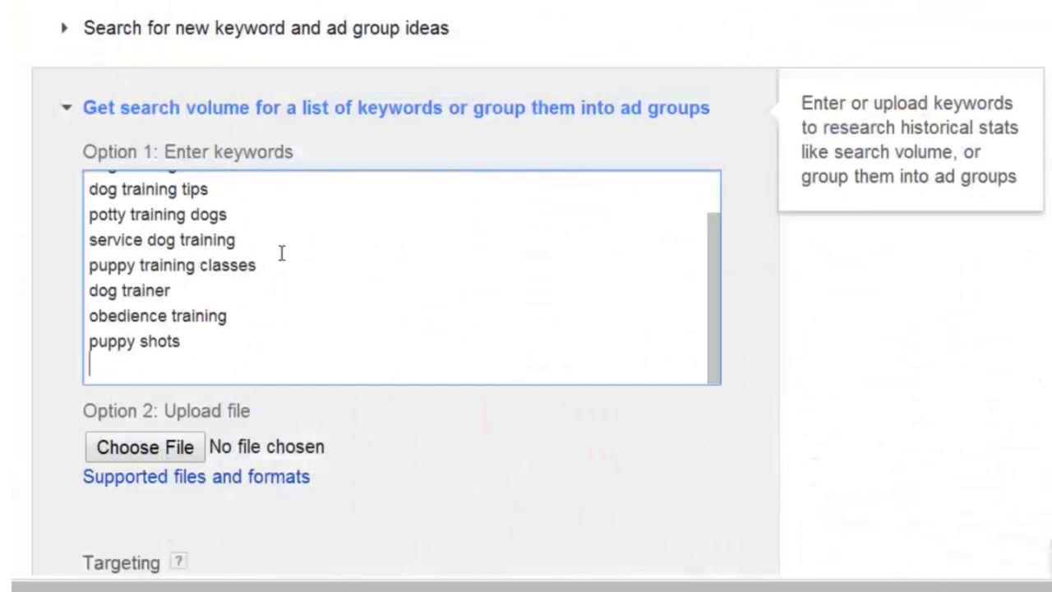
key(BackSpace)
Turn the first keyword into an exact match by enclosing it in brackets: [dog obedience training].
key(Up)
key(Up)
key(Up)
key(Up)
key(Up)
key(Up)
key(Up)
key(Up)
key(Up)
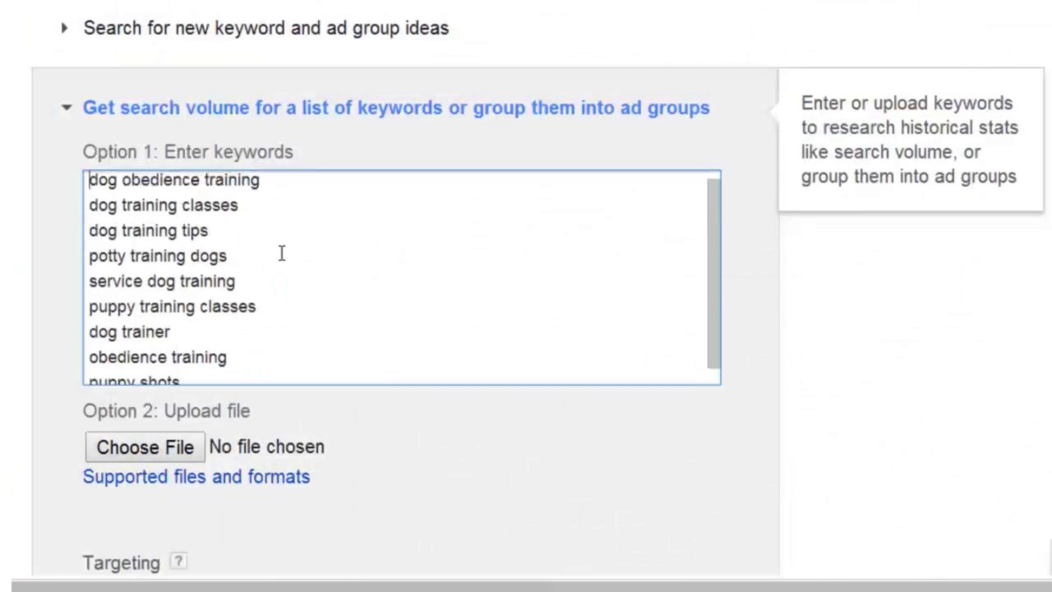
text([)
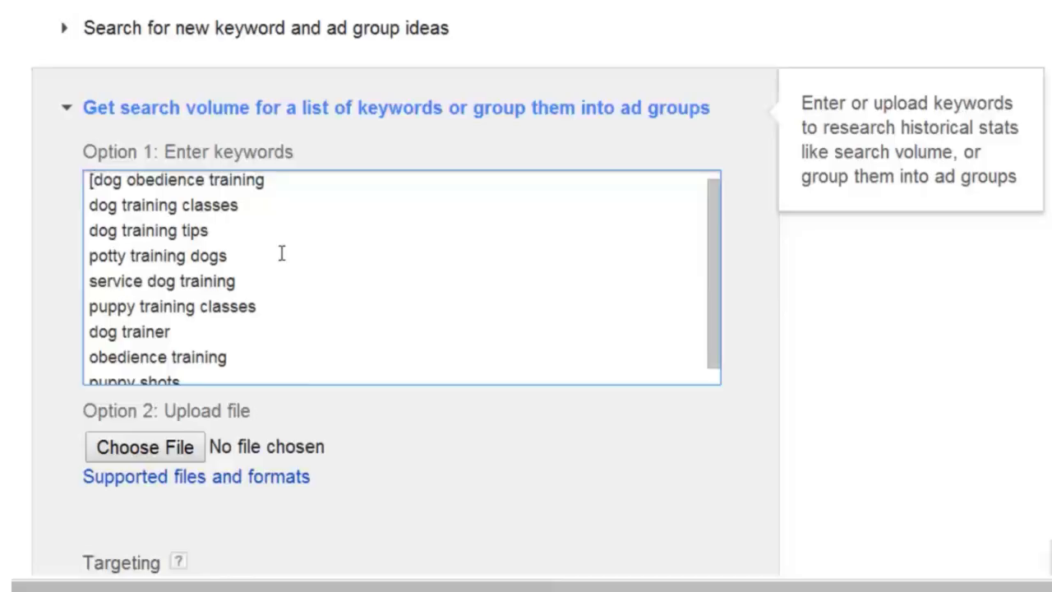
key(shift+End)
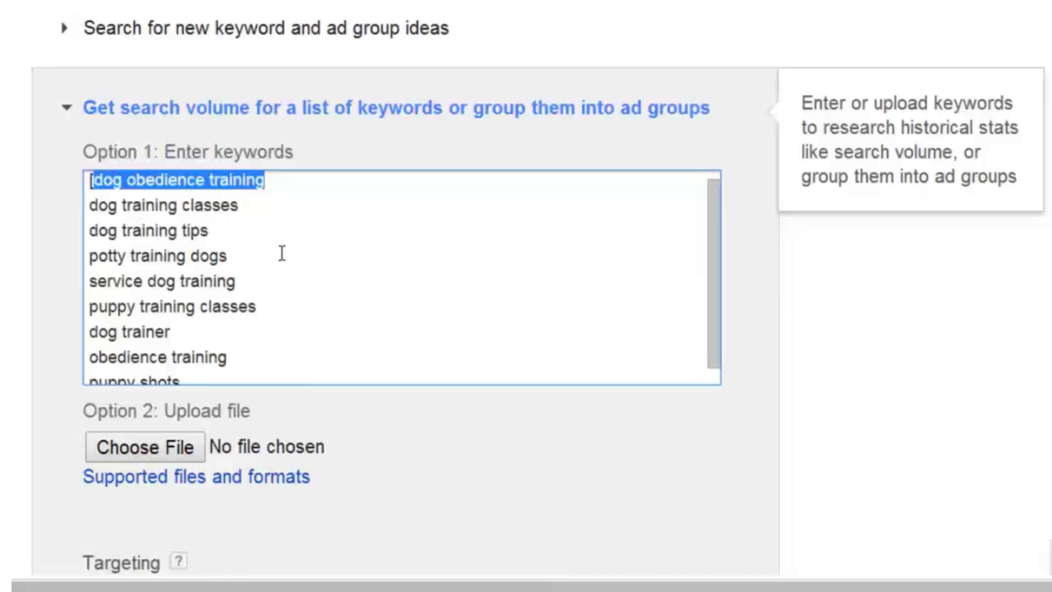
key(End)
text(])
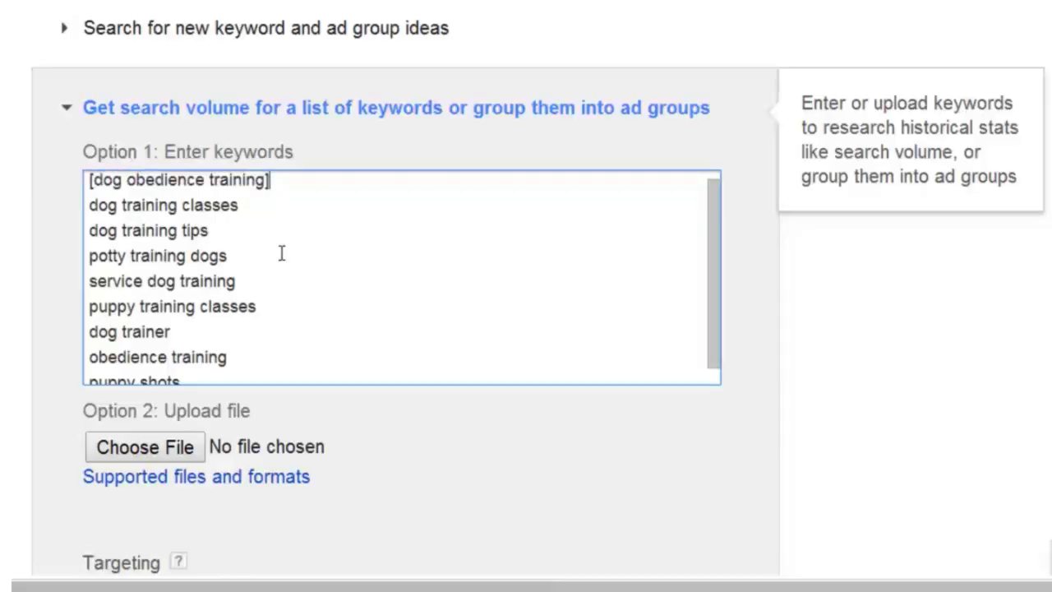
Add phrase-match "dog obedience training" and broad-match dog obedience training on new lines below the exact match, followed by a blank line.
key(Return)
text(")
key(ctrl+v)
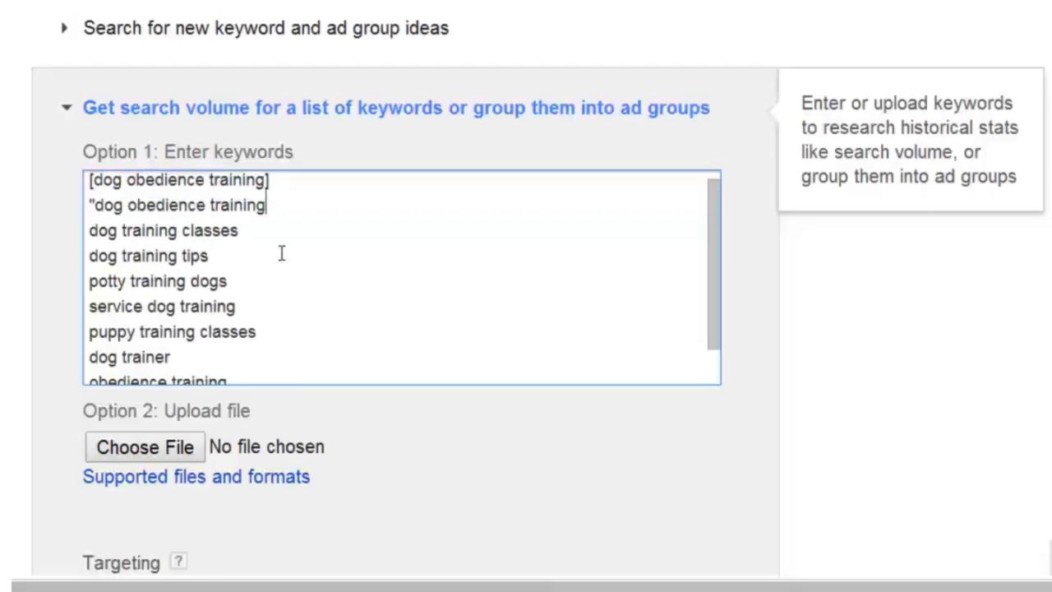
text(")
key(Return)
key(ctrl+v)
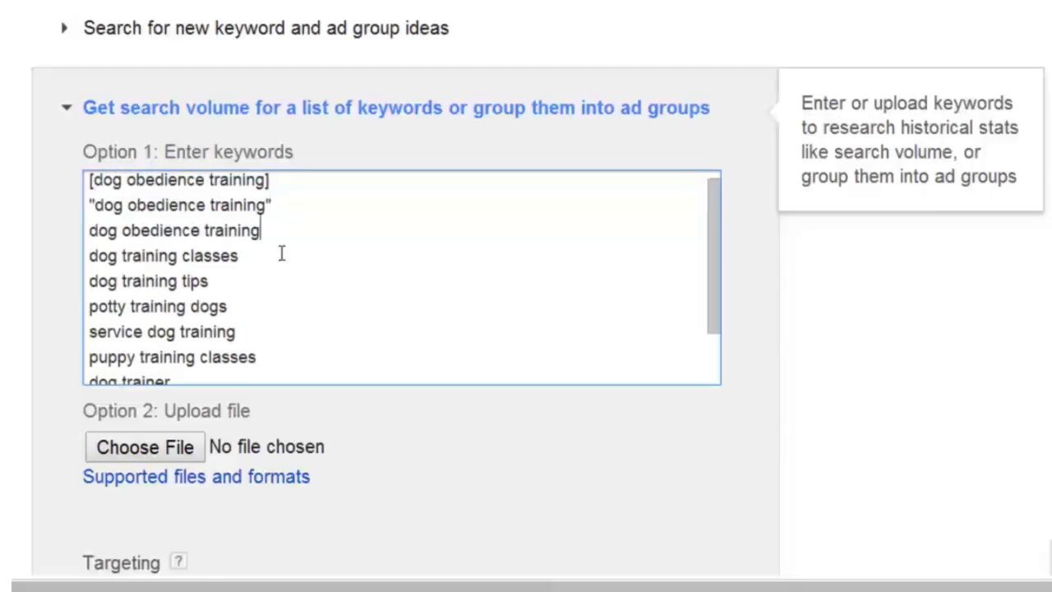
key(Return)
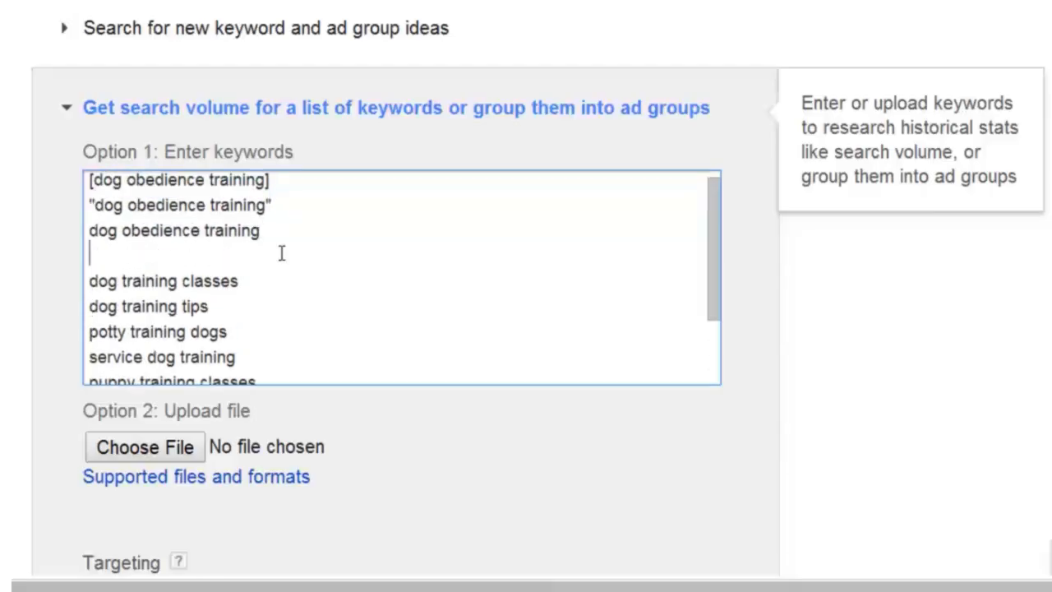
Highlight the three match-type versions of dog obedience training to compare them.
key(Up)
key(Up)
key(Up)
key(shift+Down)
key(shift+Down)
key(shift+Down)
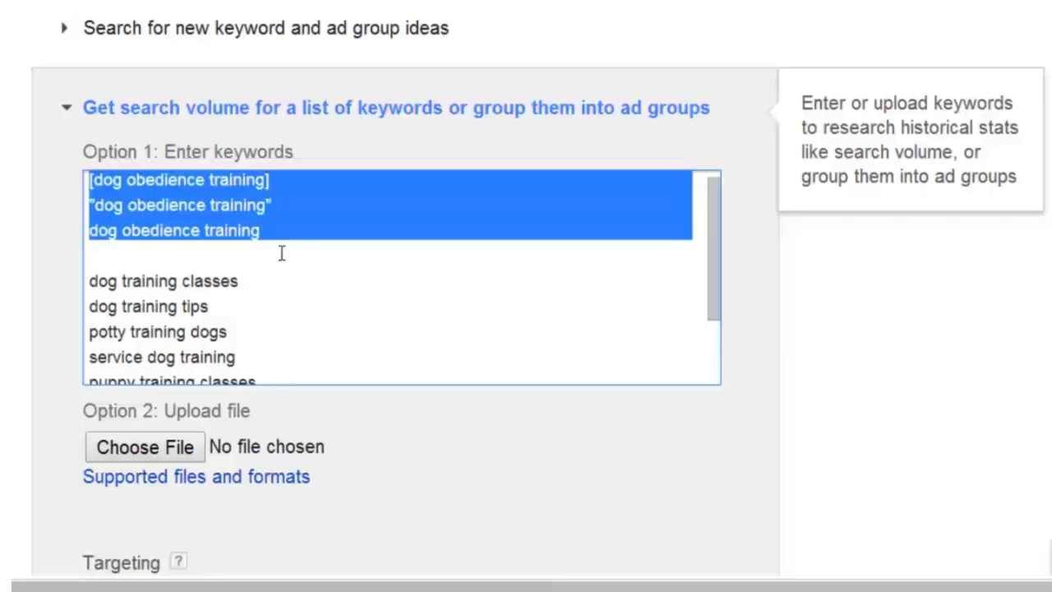
key(Up)
key(Up)
key(Up)
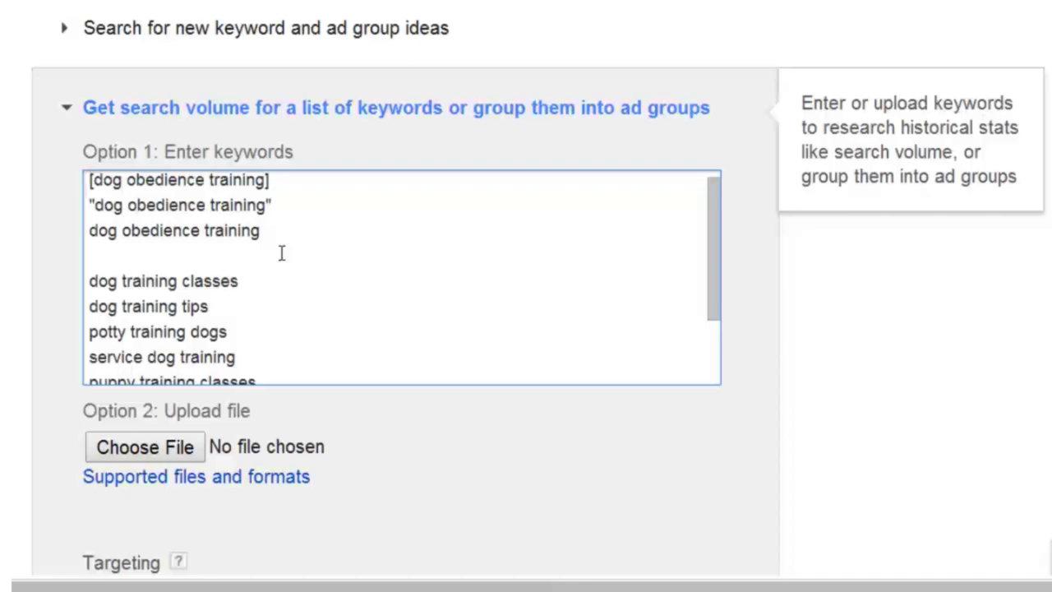
Delete the broad-match dog obedience training line from the keyword list.
key(Down)
key(Down)
key(End)
key(shift+Home)
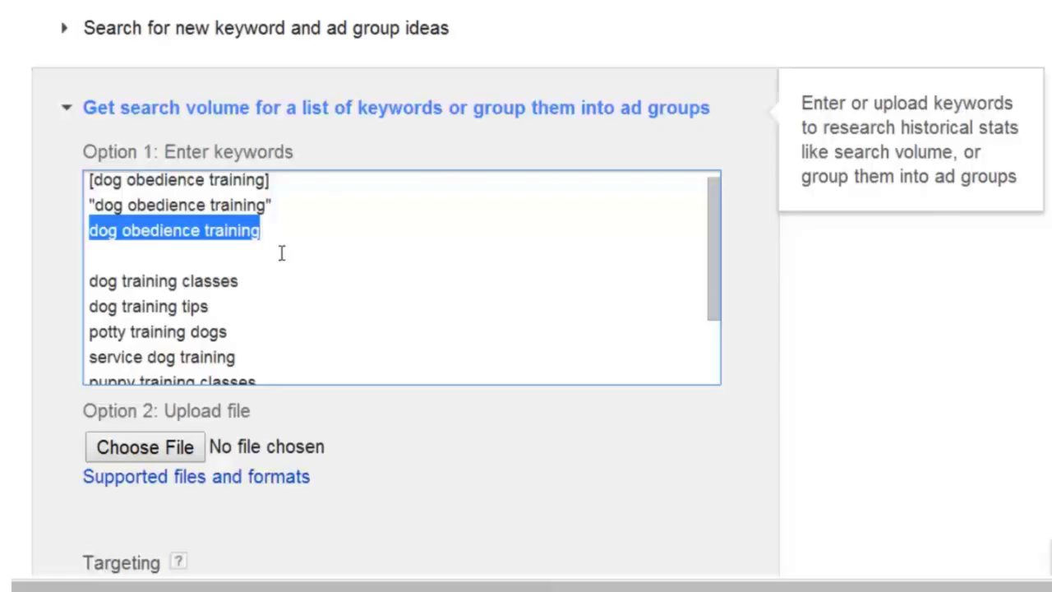
key(BackSpace)
key(BackSpace)
Replace dog with puppy in the exact-match keyword so it reads [puppy obedience training].
key(ctrl+Home)
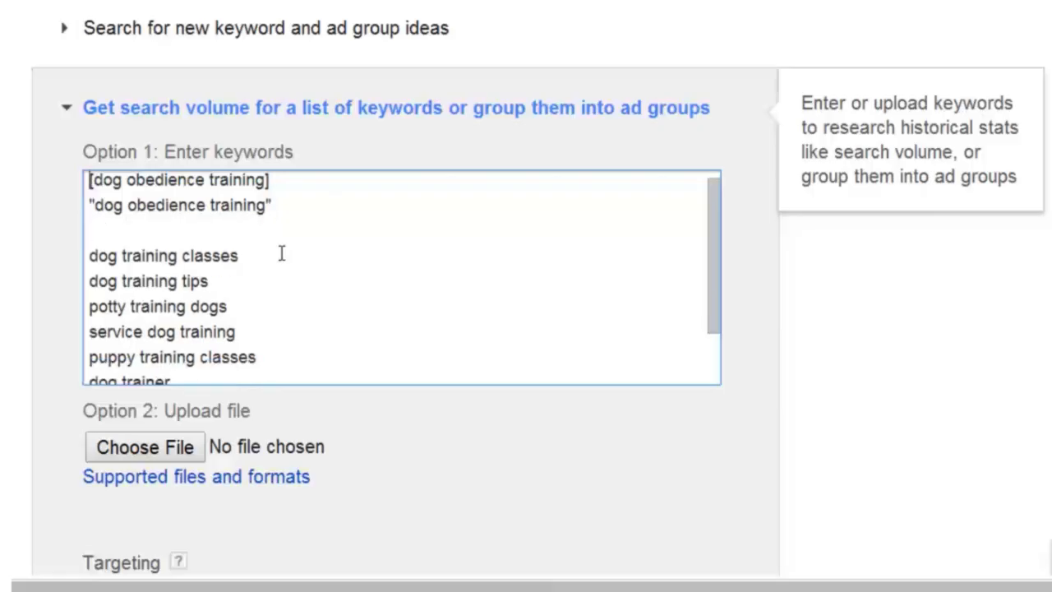
key(Right)
key(shift+Right)
key(shift+Right)
key(shift+Right)
text(puppy)
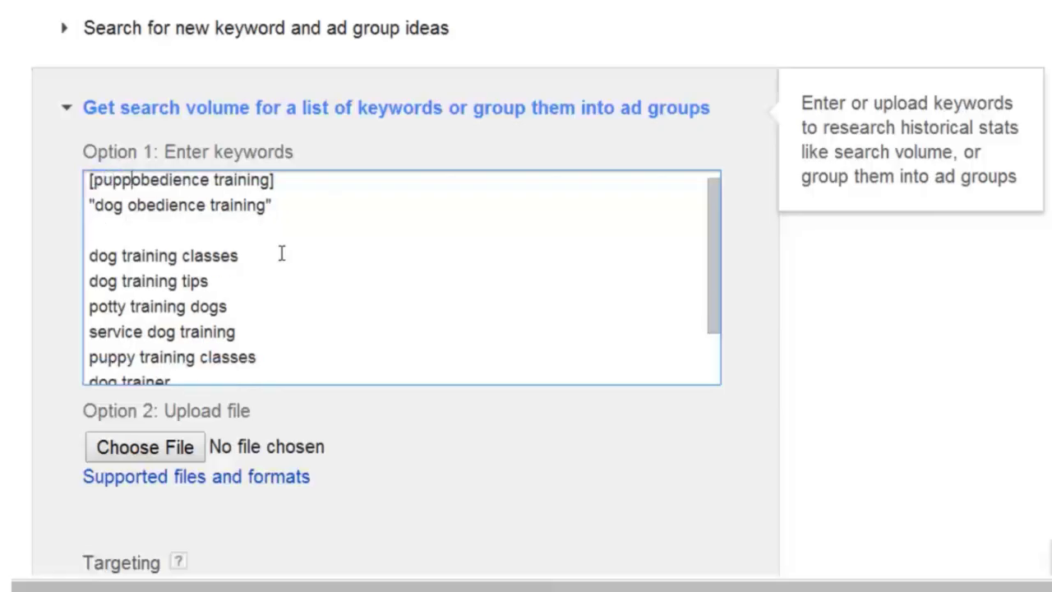
Replace dog with puppy in the phrase-match keyword so it reads "puppy obedience training".
key(Down)
key(Left)
key(Left)
key(Left)
key(Left)
key(Left)
key(Left)
key(shift+Right)
key(shift+Right)
key(shift+Right)
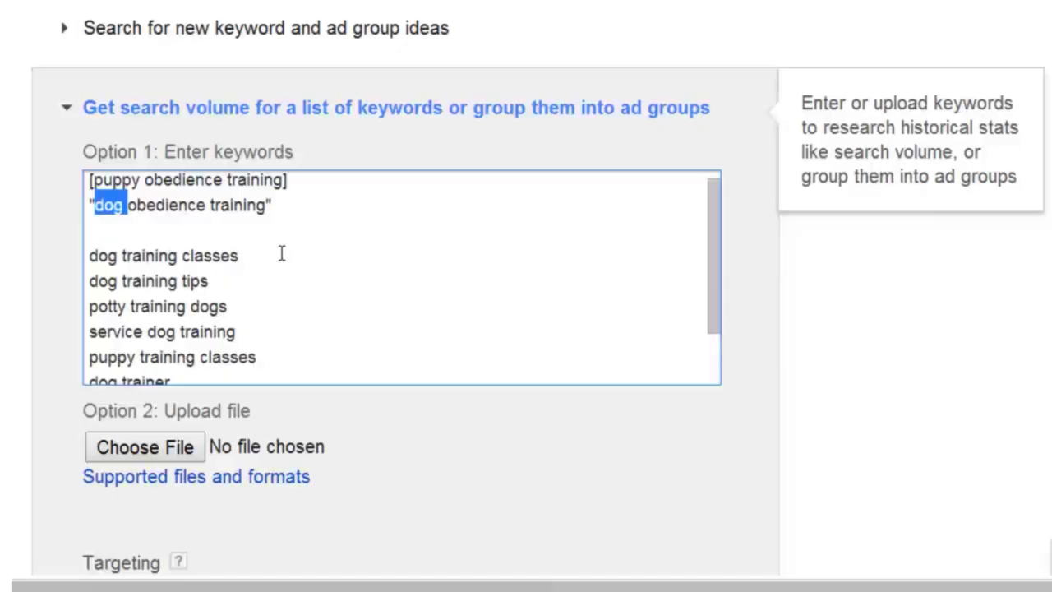
text(puppy)
key(End)
key(Home)
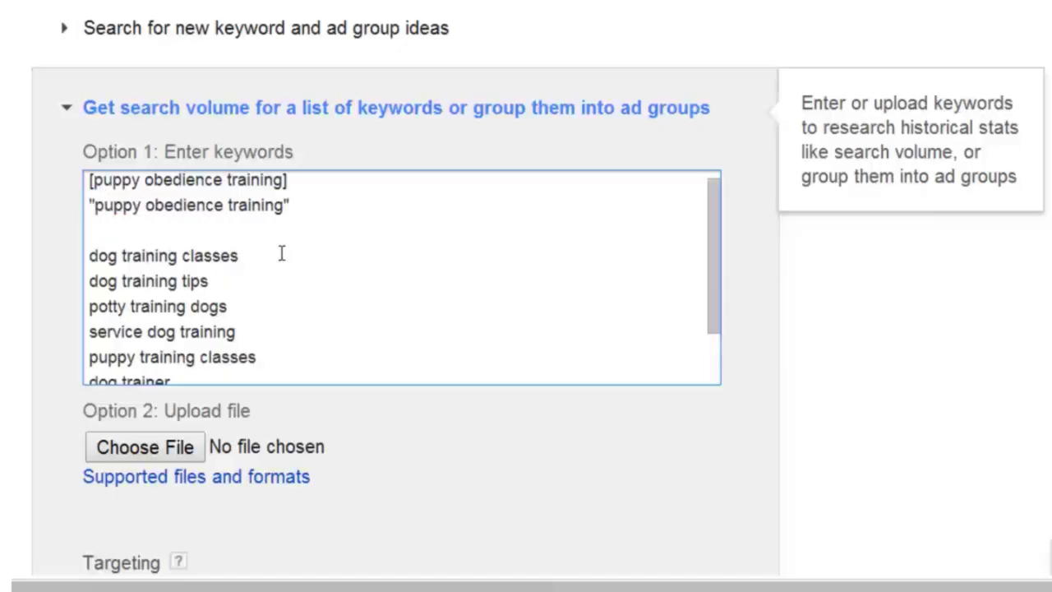
Highlight the two puppy obedience training keywords and remove the blank line below them.
key(Up)
key(shift+Down)
key(shift+Down)
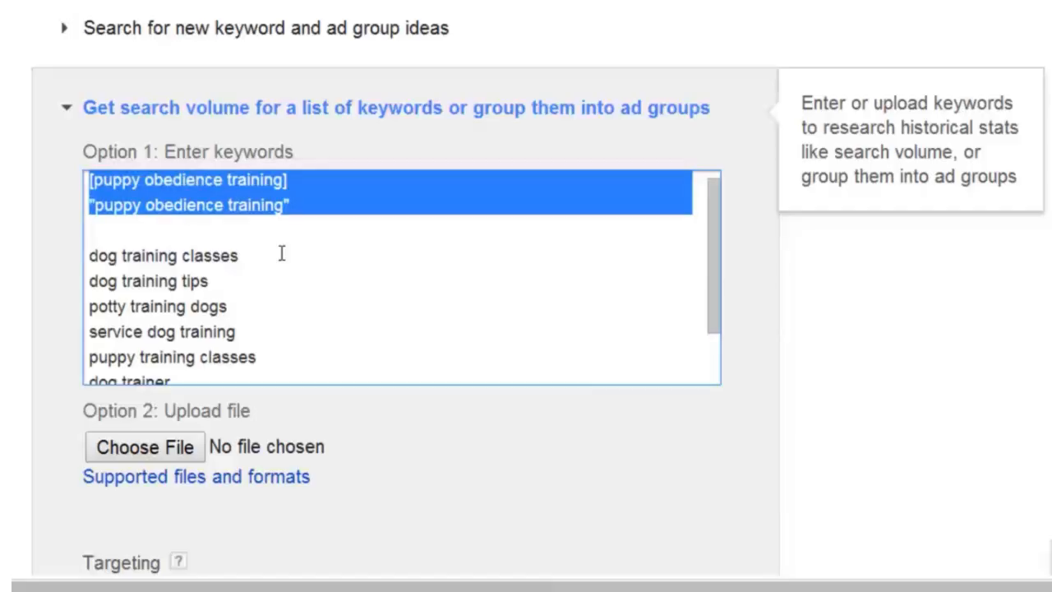
key(Right)
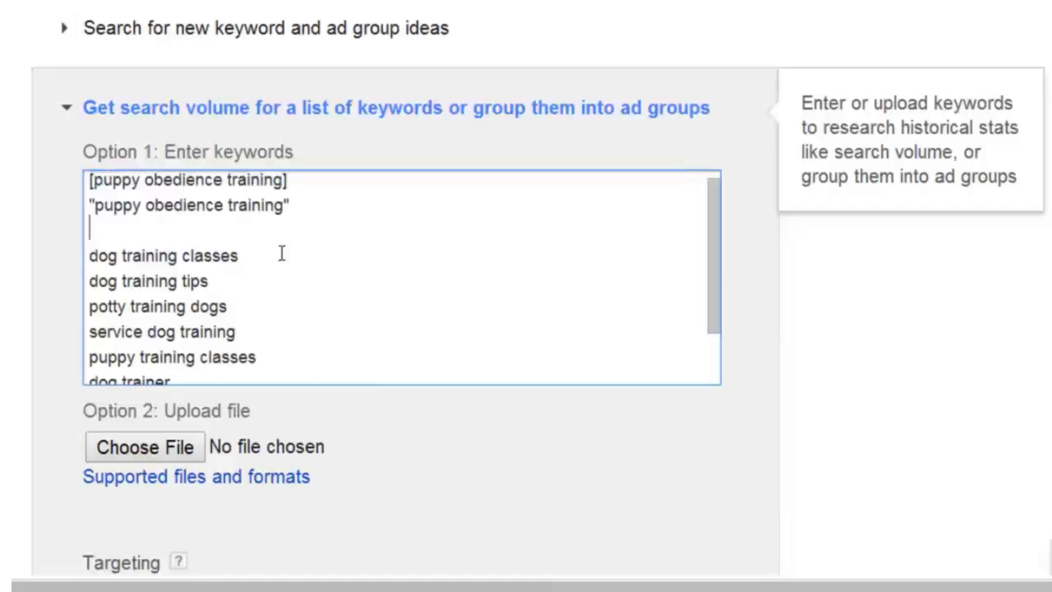
key(Delete)
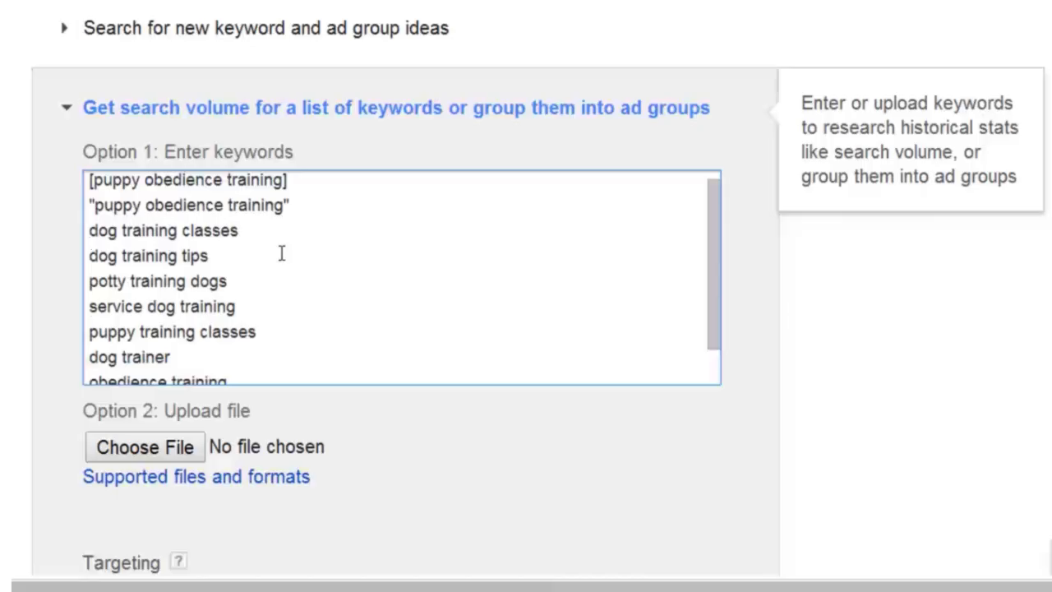
Bracket dog training classes as an exact match and add the phrase match "dog training classes" on the line below.
text([)
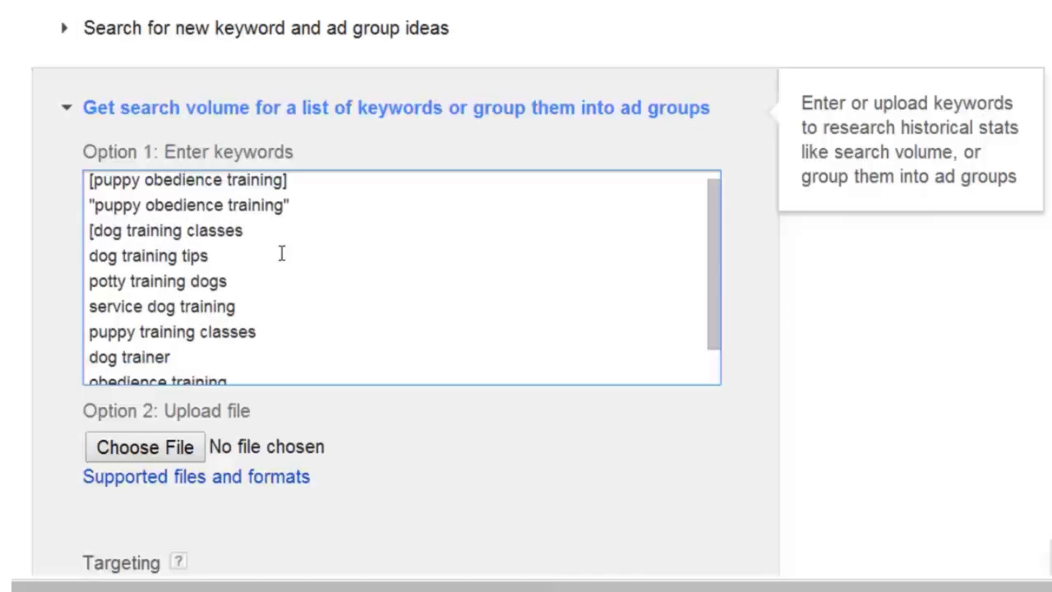
key(shift+End)
key(ctrl+c)
key(Right)
text(])
key(Return)
text(")
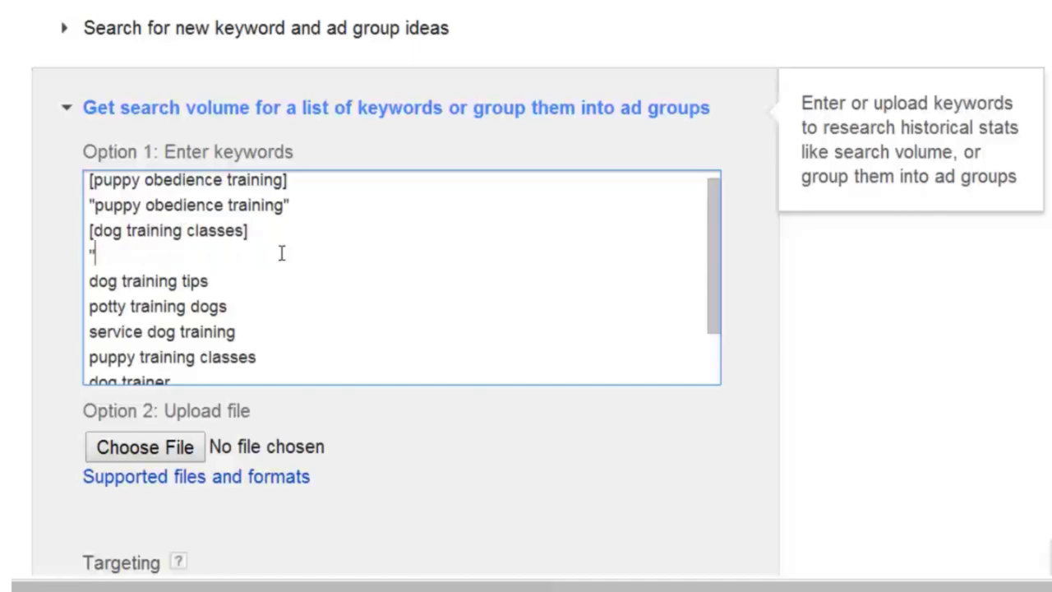
key(ctrl+v)
text(")
key(Return)
key(ctrl+v)
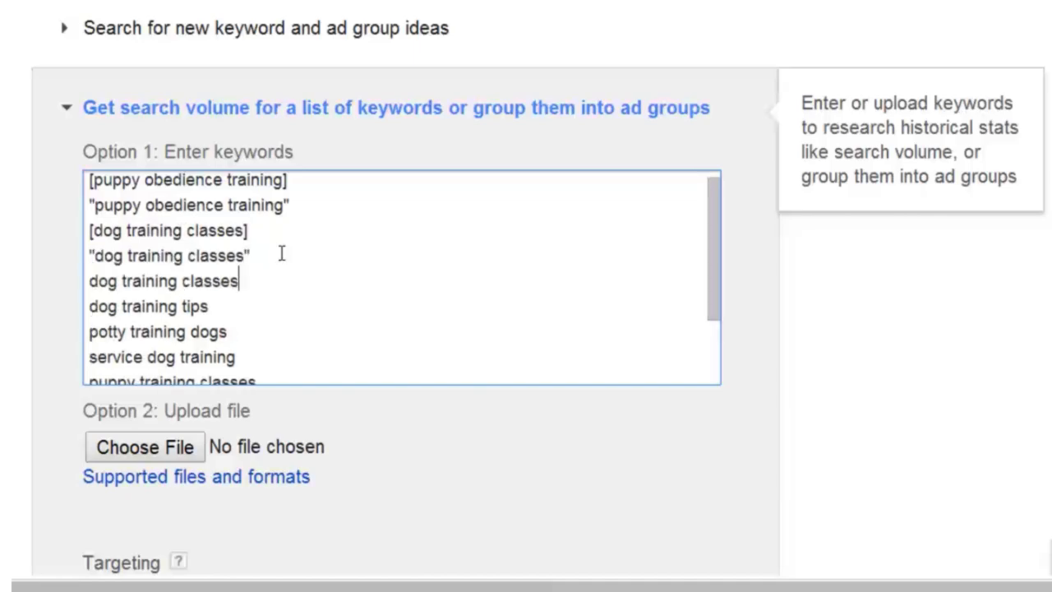
key(shift+Home)
key(BackSpace)
key(BackSpace)
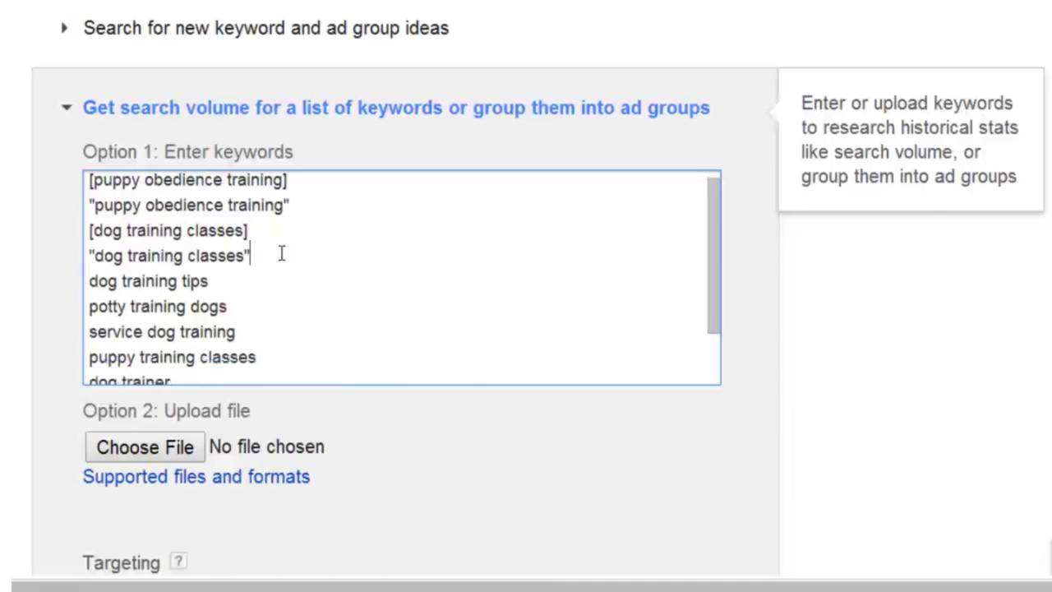
Look through the rest of the keyword list down to puppy shots and select all of its entries.
click(284, 321)
scroll(284, 321, down, 1)
scroll(285, 322, down, 1)
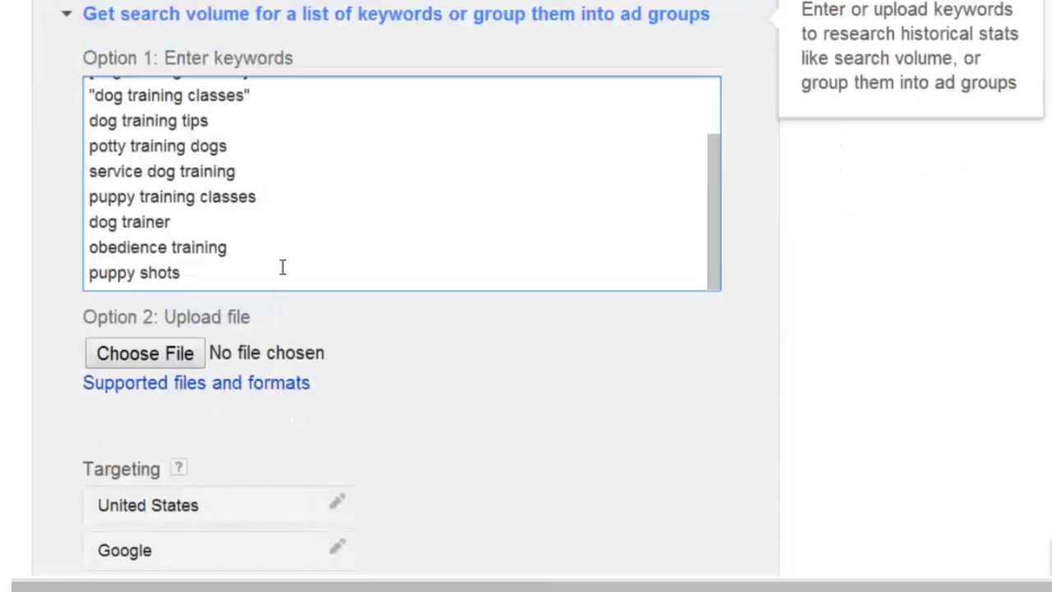
key(ctrl+a)
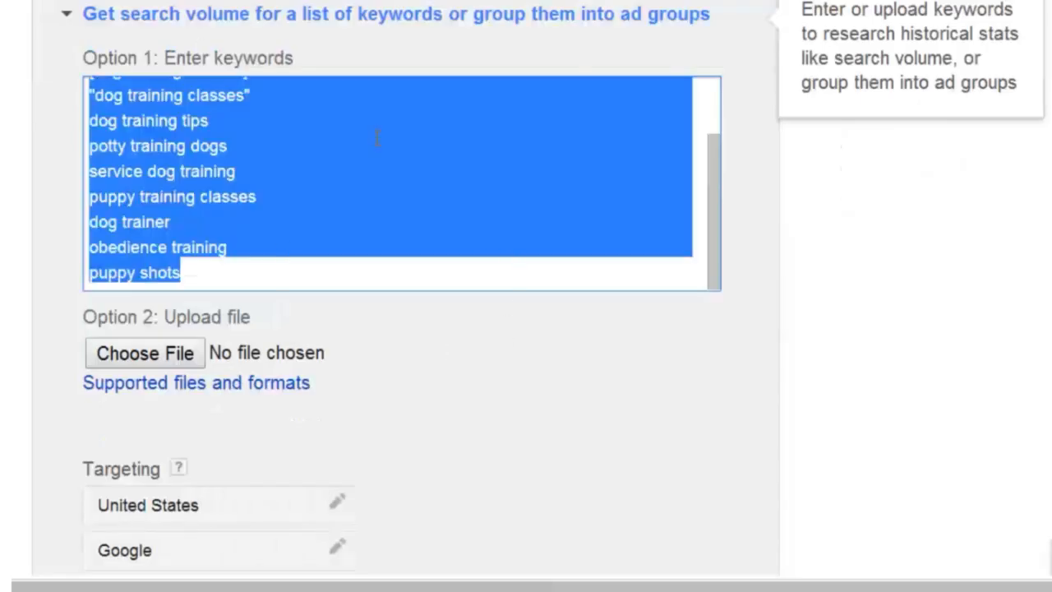
Check the location targeting set to United States and the search network options, leaving Google selected.
scroll(434, 368, down, 3)
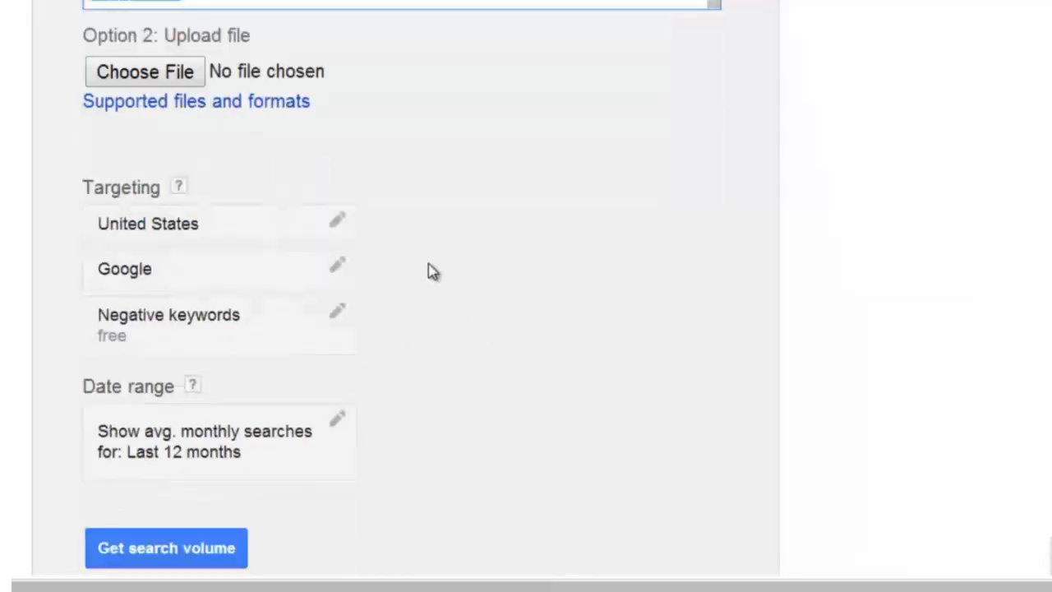
click(338, 234)
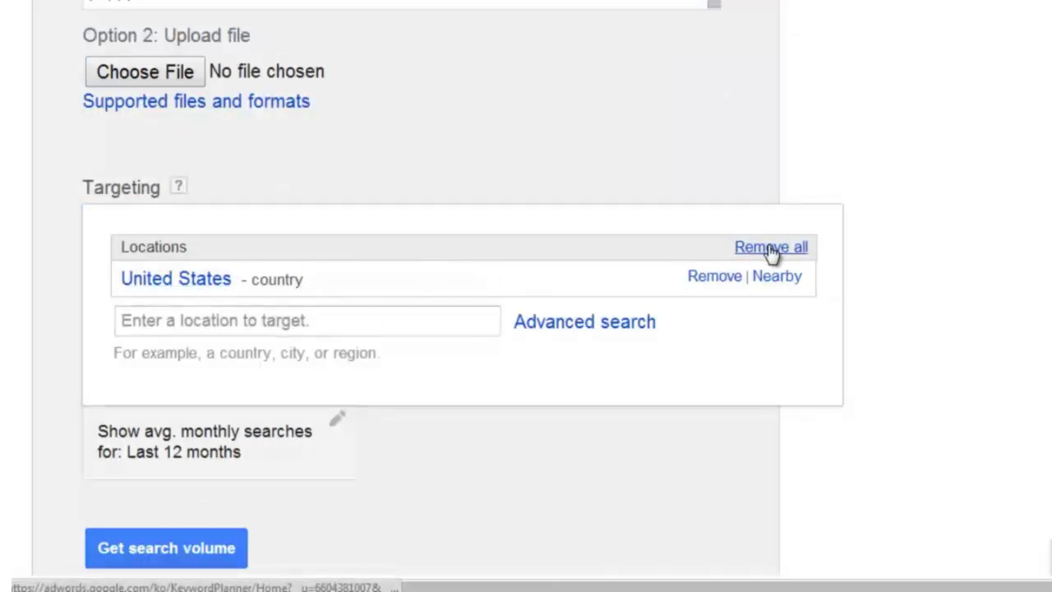
click(642, 184)
click(198, 281)
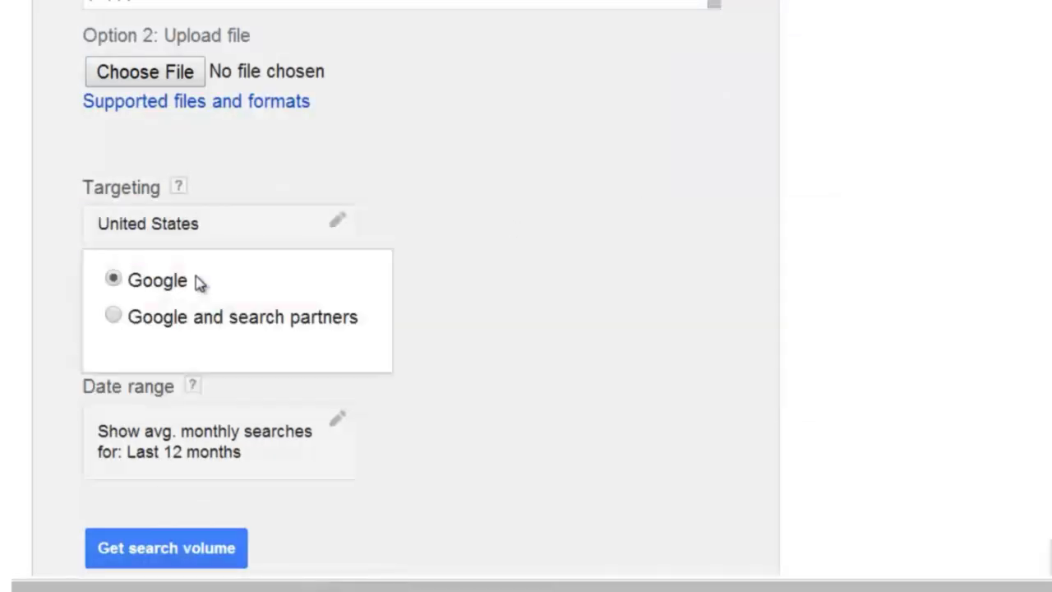
click(690, 198)
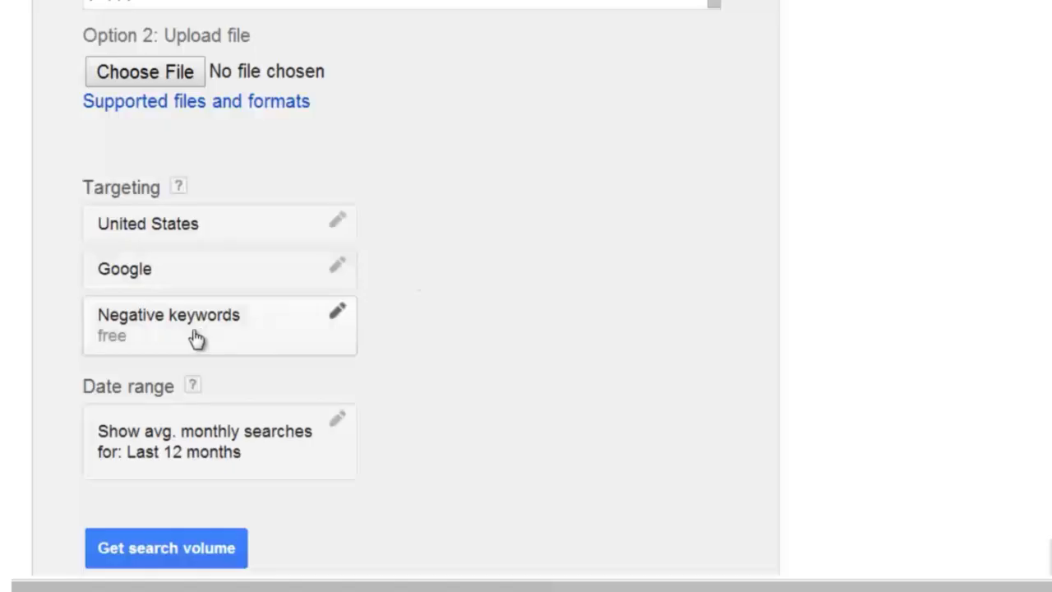
Delete the negative keyword "free" from the targeting settings and get the search volume for the keyword list.
click(298, 340)
drag(170, 377, 30, 403)
key(BackSpace)
click(690, 251)
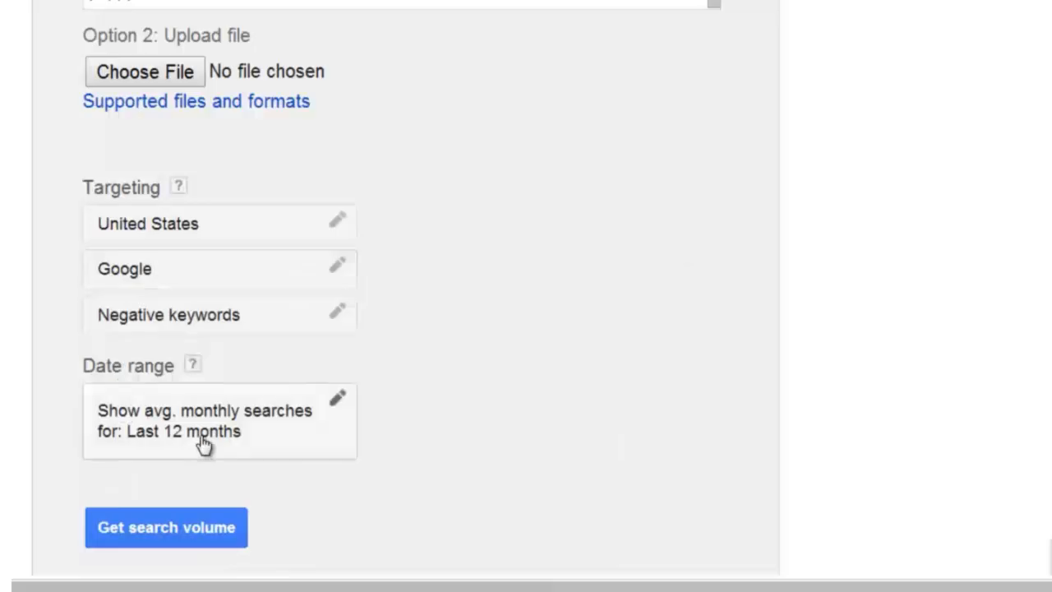
click(188, 529)
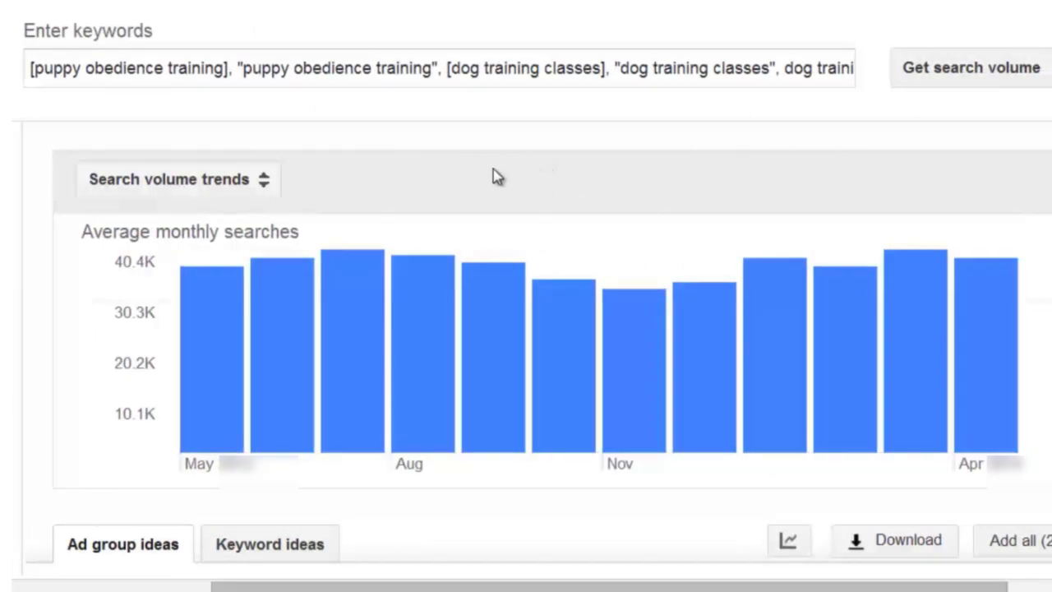
Switch the average monthly searches chart to Mobile trends and inspect the mobile and total figures for the first month.
mouse_move(225, 320)
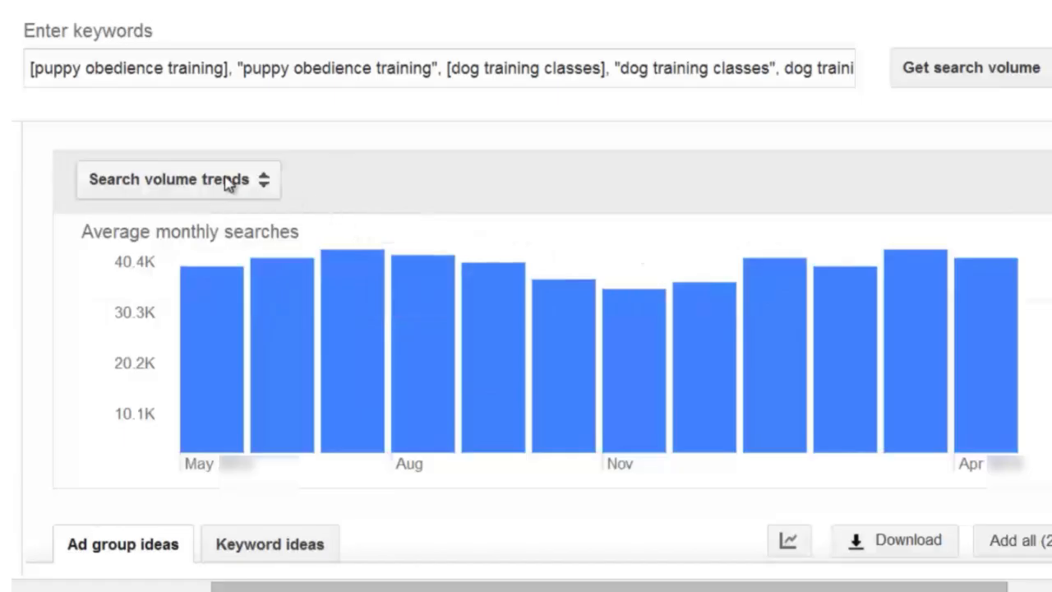
click(295, 178)
click(221, 270)
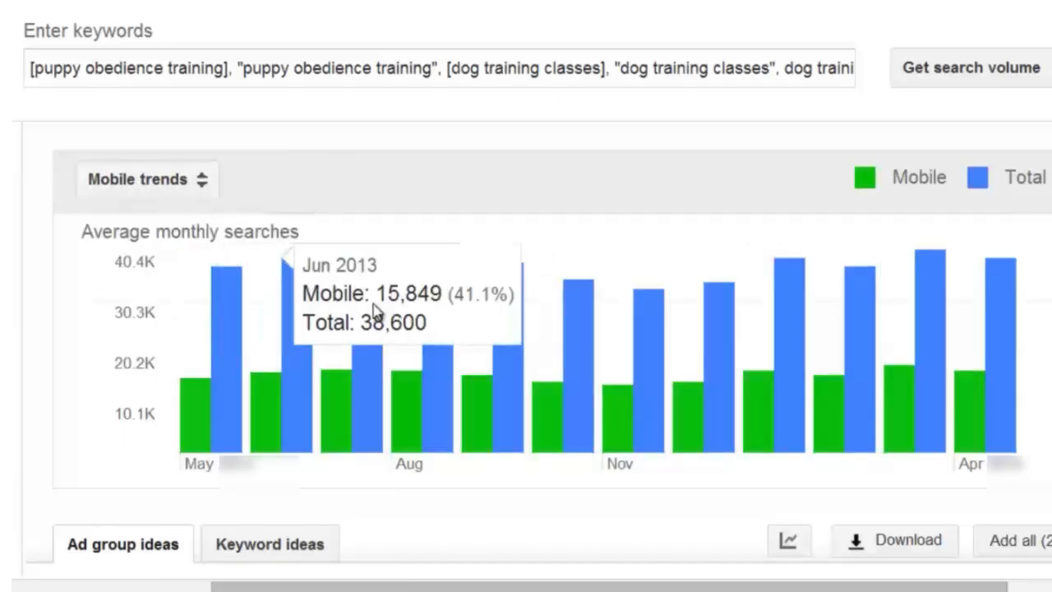
mouse_move(194, 400)
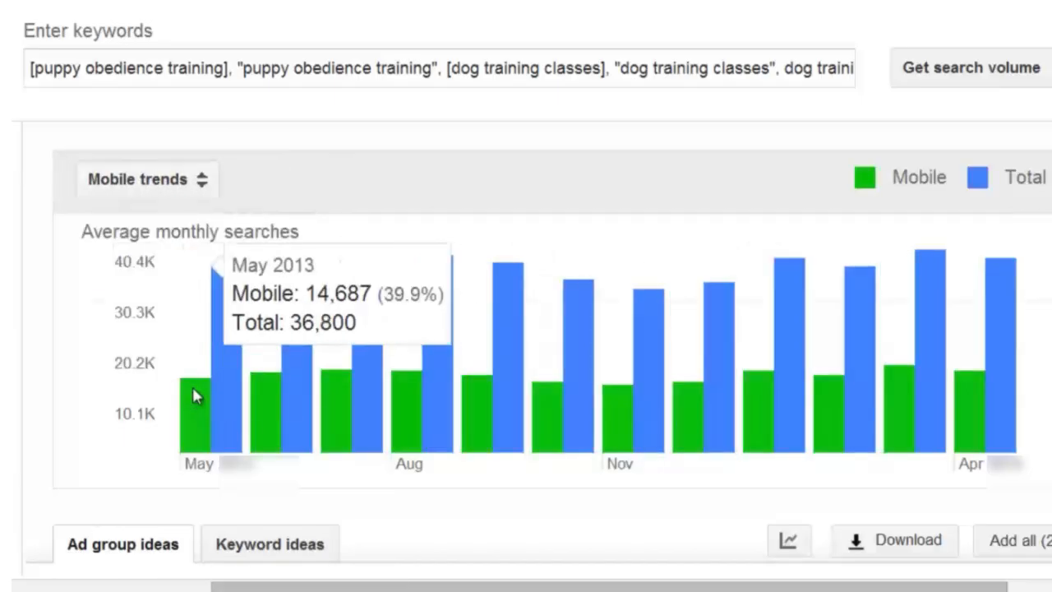
View the search volume chart as a breakdown by device and as a breakdown by location.
click(156, 180)
click(212, 307)
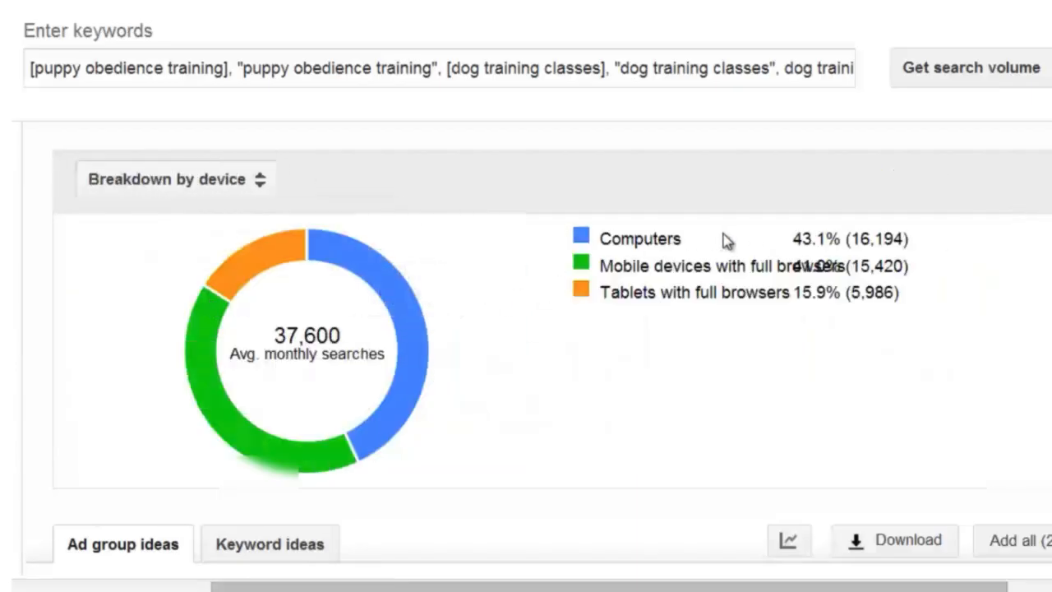
click(254, 185)
click(230, 365)
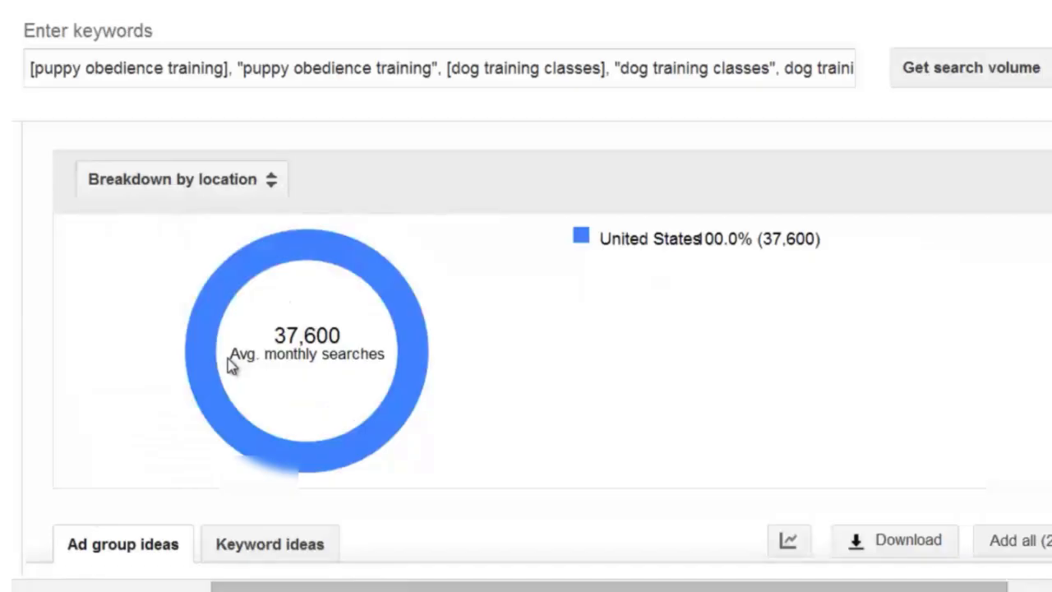
Return the chart to Search volume trends and bring the ad group ideas table below it into view.
click(219, 185)
click(222, 230)
scroll(282, 273, down, 3)
scroll(275, 272, up, 3)
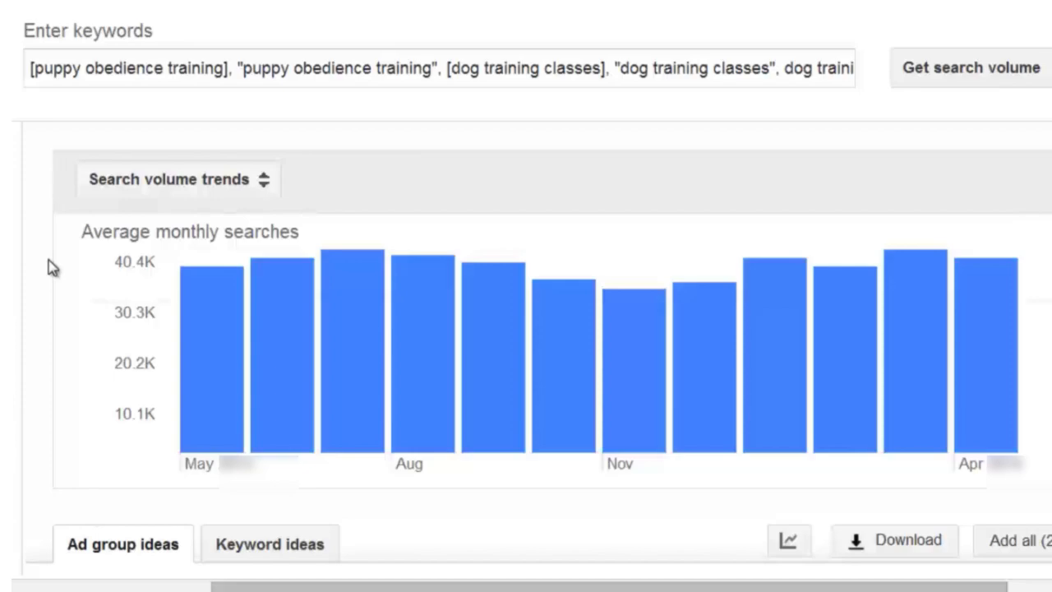
scroll(51, 267, down, 1)
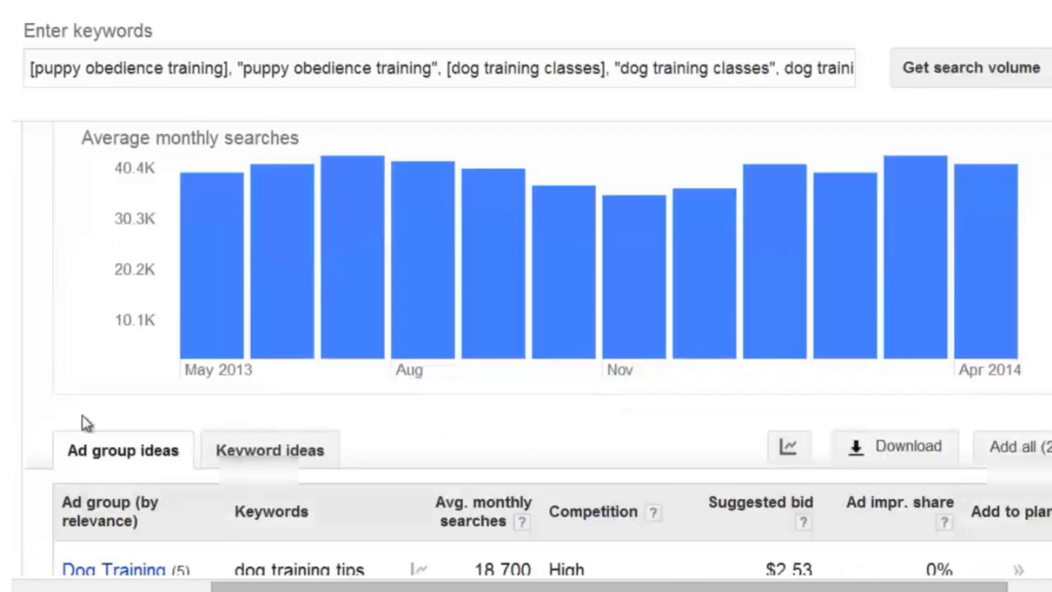